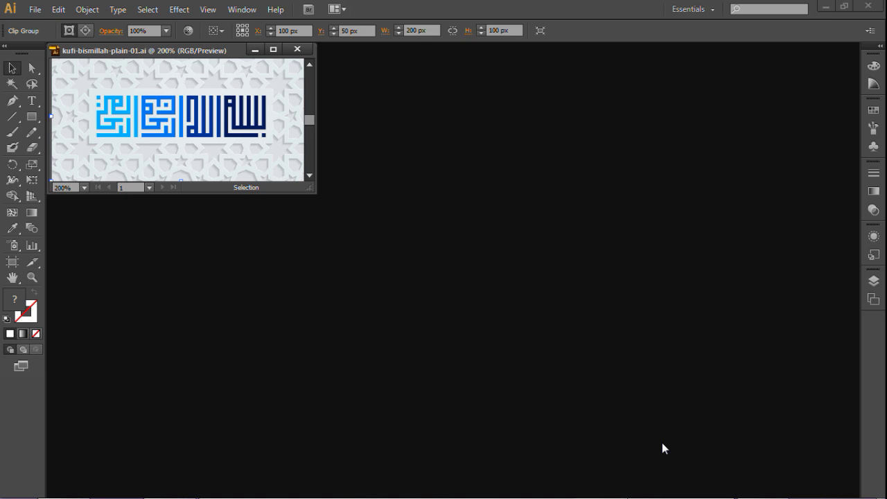
Step: Maximize the kufi-bismillah-plain-01.ai document window to fill the screen
{"action": "left_click", "coordinate": [273, 49]}
Step: Fit the calligraphy in view, then maximize background.ai and select and deselect its wave shapes
{"action": "key", "text": "ctrl+0"}
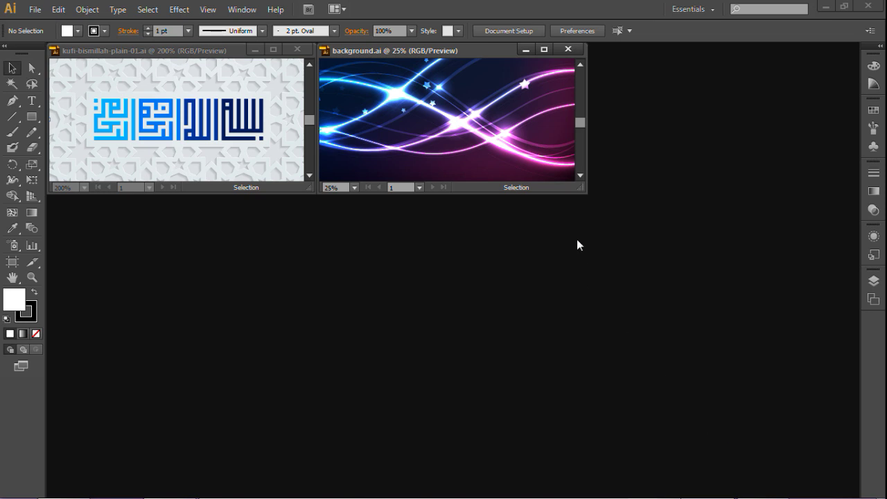
{"action": "left_click", "coordinate": [544, 49]}
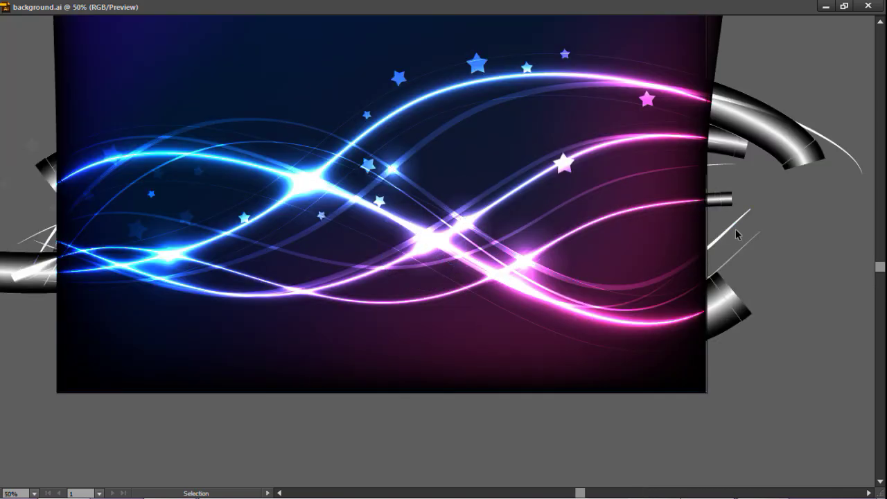
{"action": "left_click", "coordinate": [696, 252]}
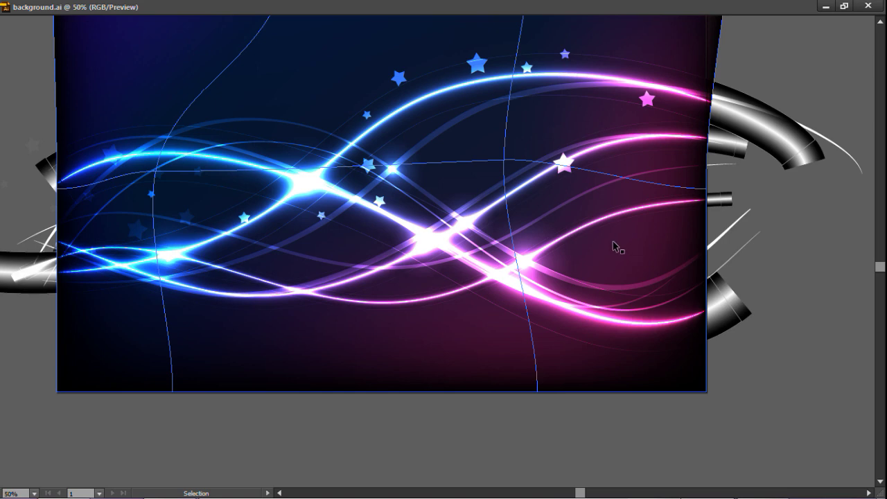
{"action": "key", "text": "ctrl+shift+a"}
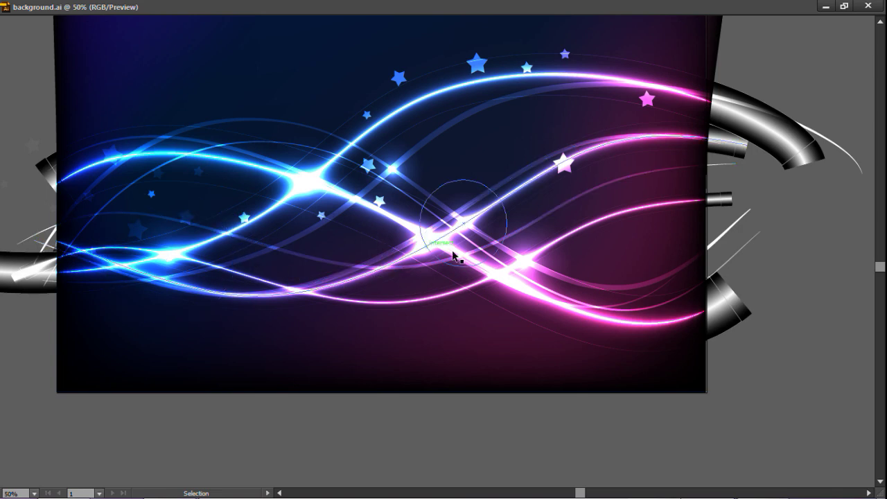
Step: Restore background.ai, then maximize inhouse-01.ai to inspect it and restore it to a tiled window
{"action": "left_click", "coordinate": [848, 7]}
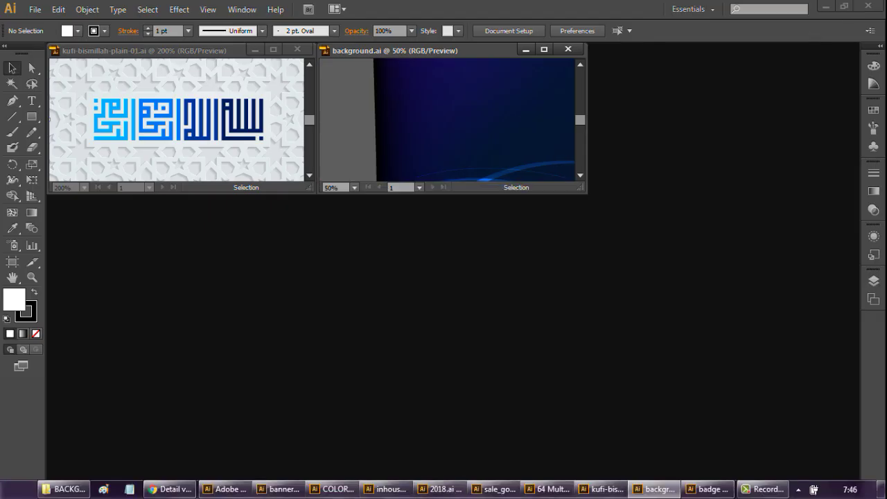
{"action": "key", "text": "ctrl+minus"}
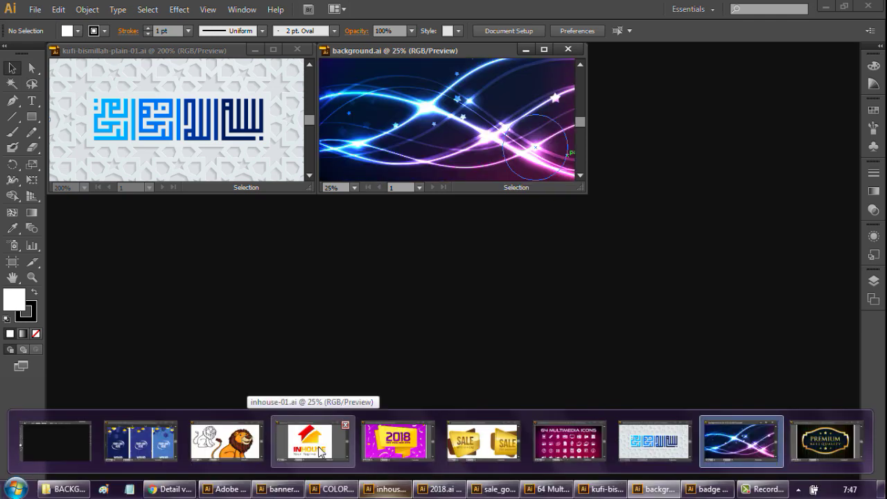
{"action": "left_click", "coordinate": [311, 442]}
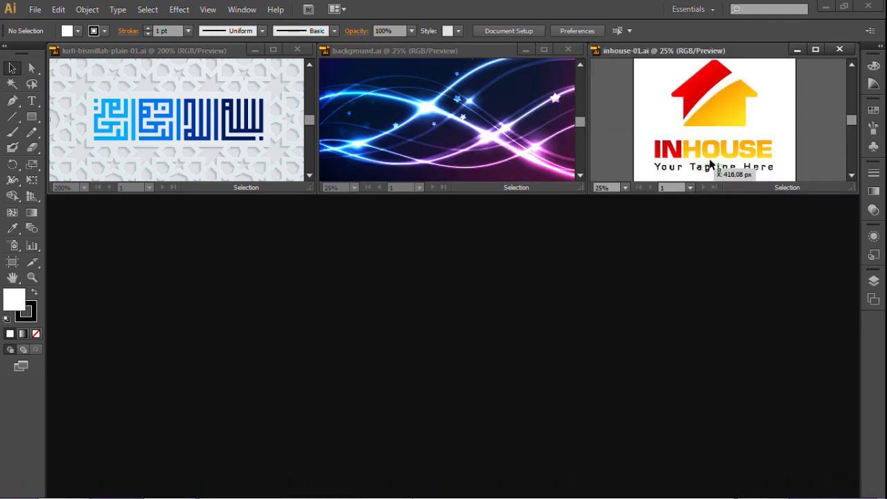
{"action": "left_click", "coordinate": [812, 50]}
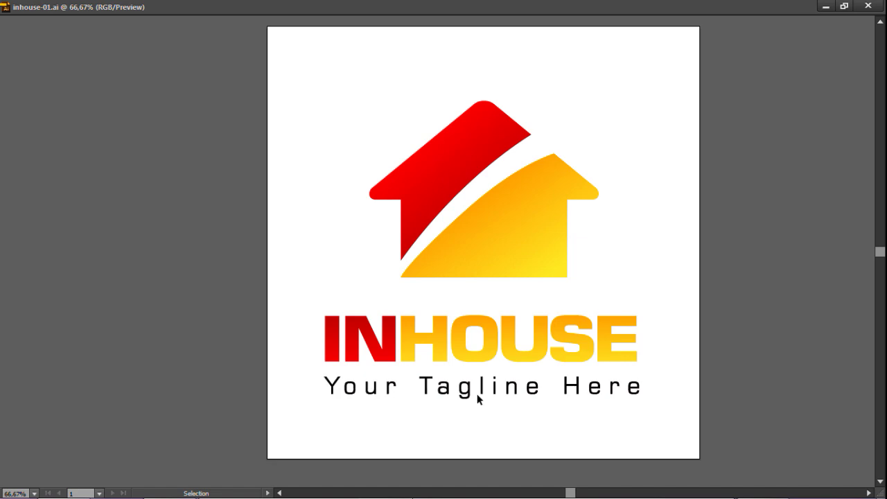
{"action": "left_click", "coordinate": [844, 6]}
{"action": "mouse_move", "coordinate": [603, 488]}
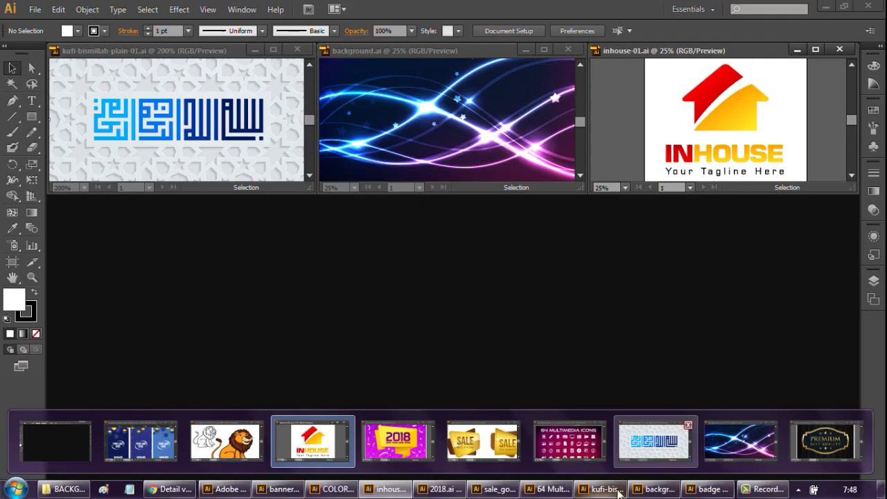
Step: Maximize 64 Multimedia Icons-white-01.ai and zoom in on its title and gradient mesh background
{"action": "left_click", "coordinate": [586, 452]}
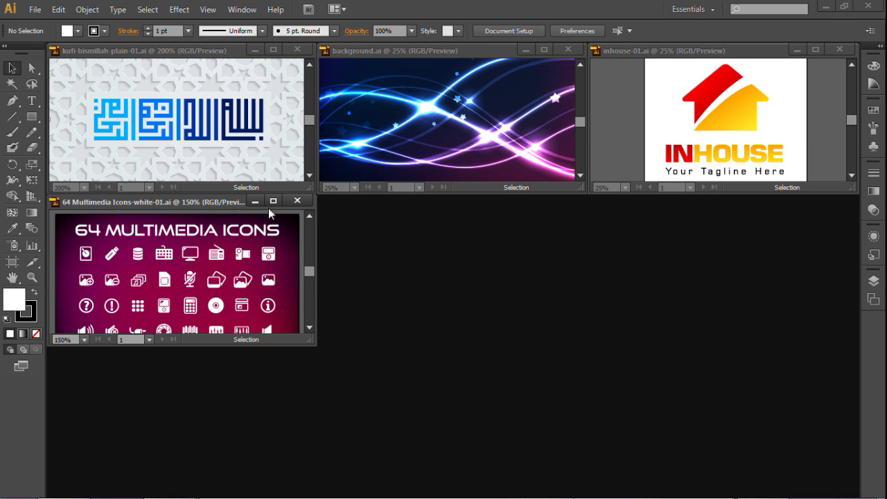
{"action": "left_click", "coordinate": [273, 202]}
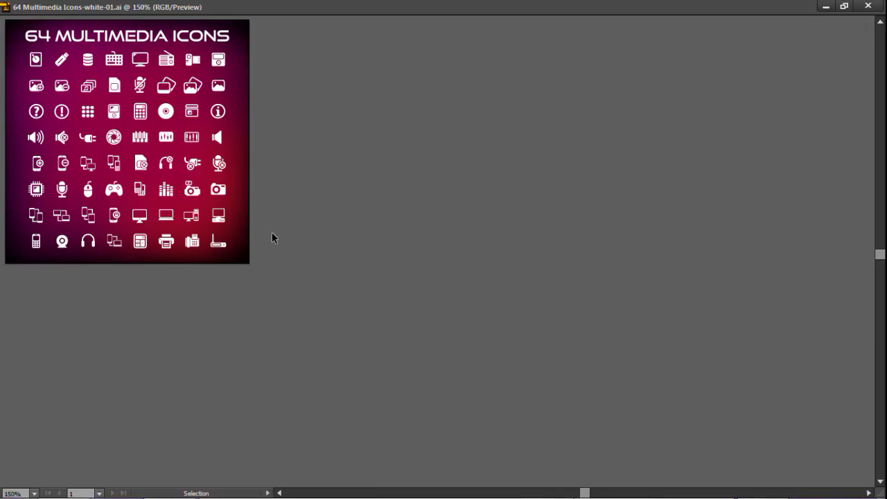
{"action": "left_click_drag", "start_coordinate": [268, 236], "coordinate": [479, 305]}
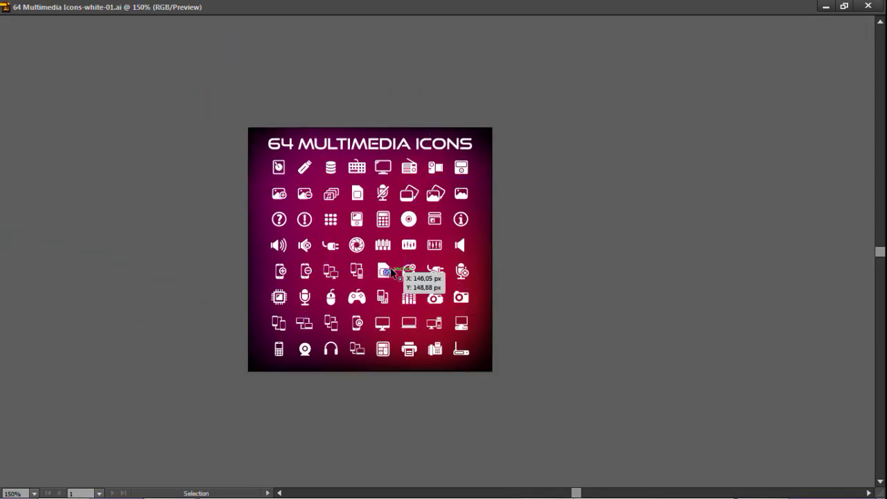
{"action": "scroll", "coordinate": [326, 258], "scroll_direction": "up", "scroll_amount": 2}
{"action": "scroll", "coordinate": [327, 262], "scroll_direction": "up", "scroll_amount": 1}
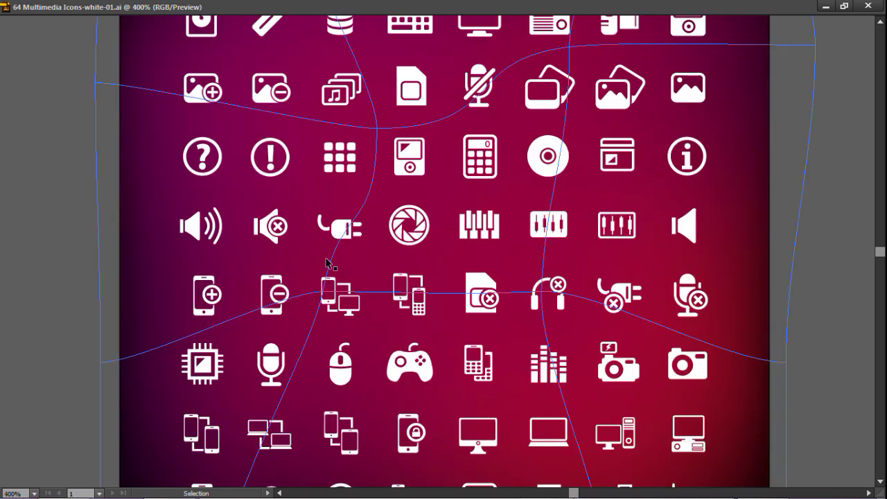
{"action": "left_click_drag", "start_coordinate": [469, 182], "coordinate": [466, 331]}
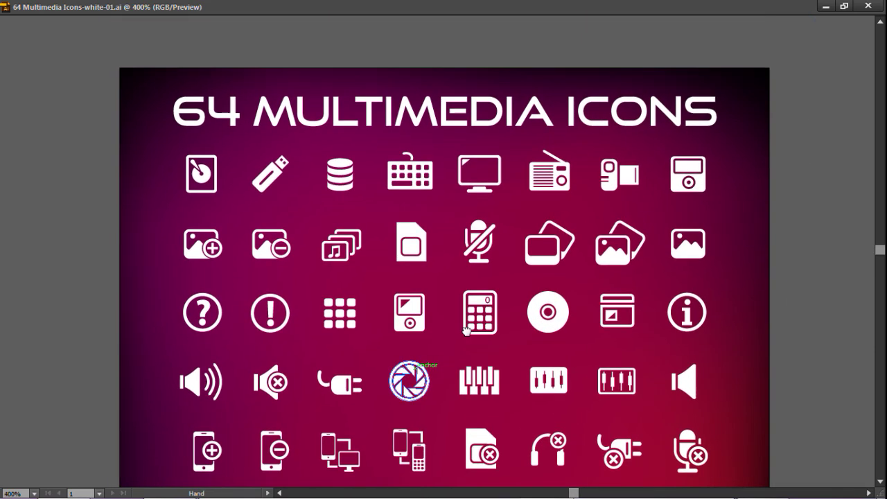
{"action": "left_click", "coordinate": [466, 330]}
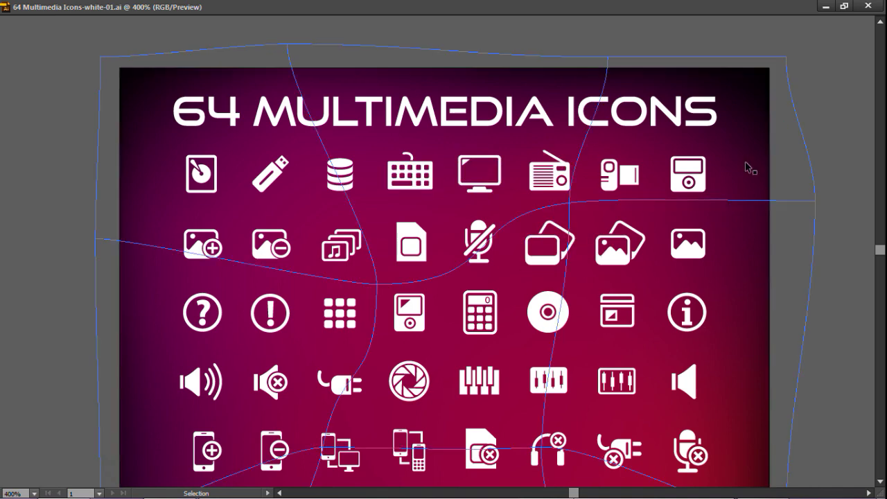
{"action": "scroll", "coordinate": [746, 169], "scroll_direction": "down", "scroll_amount": 1}
{"action": "scroll", "coordinate": [745, 169], "scroll_direction": "down", "scroll_amount": 1}
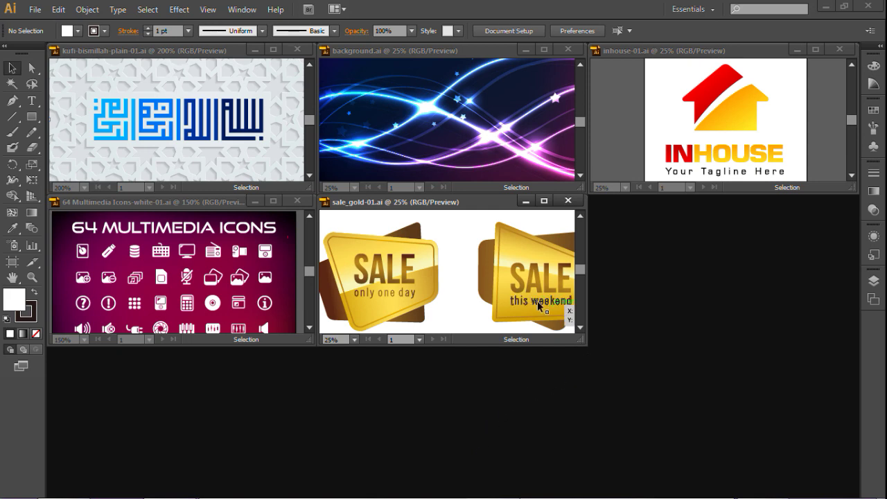
Step: Maximize sale_gold-01.ai and zoom to 100% on the only one day SALE badge
{"action": "left_click", "coordinate": [544, 200]}
{"action": "left_click_drag", "start_coordinate": [244, 227], "coordinate": [531, 319]}
{"action": "scroll", "coordinate": [462, 313], "scroll_direction": "up", "scroll_amount": 2}
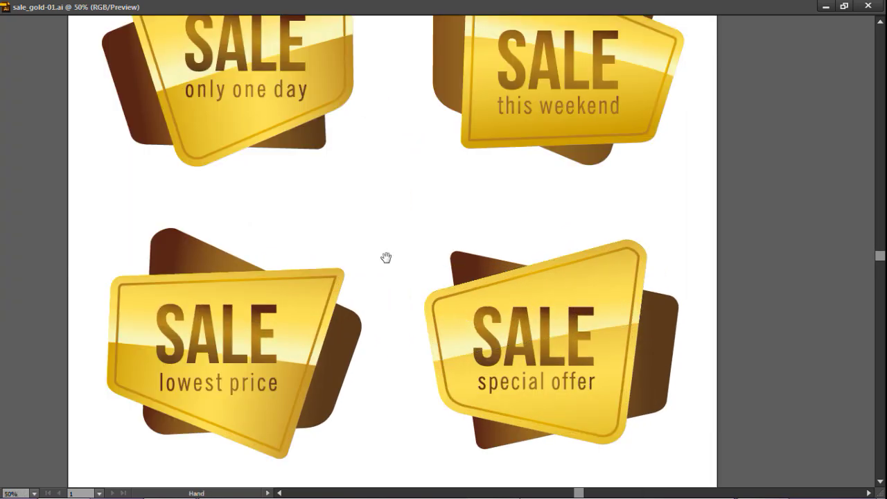
{"action": "left_click_drag", "start_coordinate": [386, 257], "coordinate": [441, 336]}
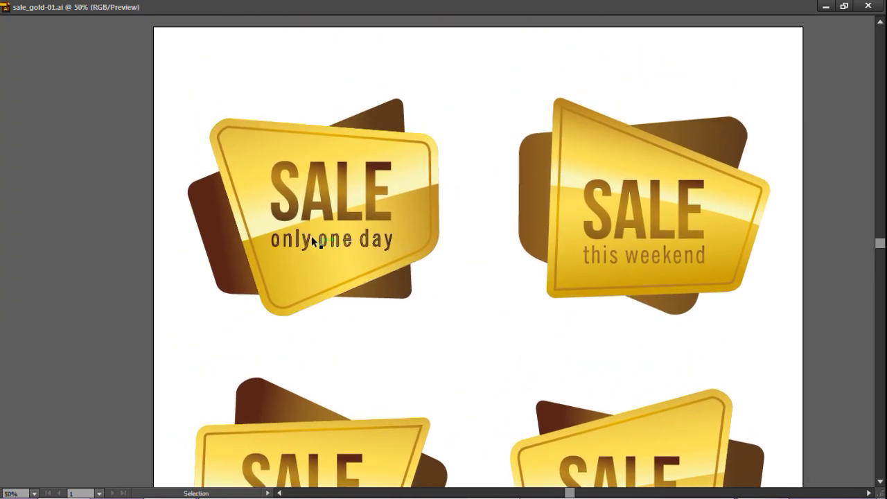
{"action": "left_click_drag", "start_coordinate": [311, 235], "coordinate": [311, 266]}
{"action": "scroll", "coordinate": [291, 255], "scroll_direction": "up", "scroll_amount": 1}
{"action": "key", "text": "ctrl+plus"}
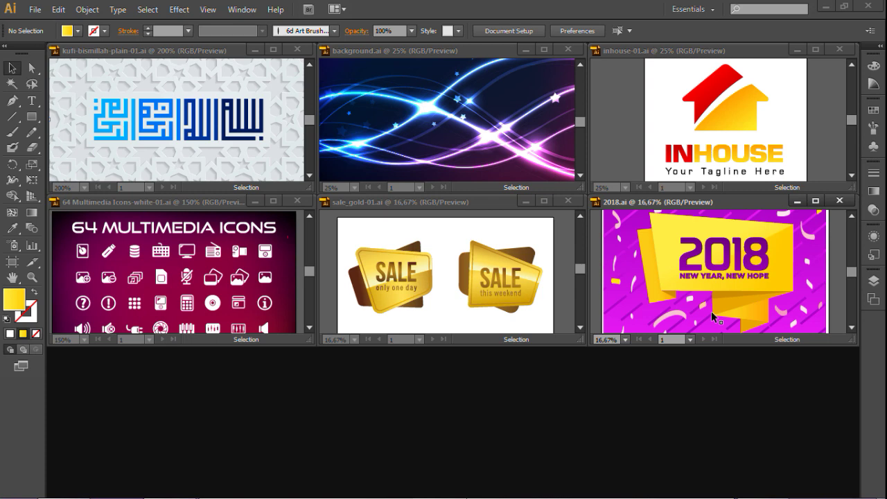
Step: Maximize 2018.ai and select the whole 2018 banner artwork
{"action": "left_click", "coordinate": [815, 201]}
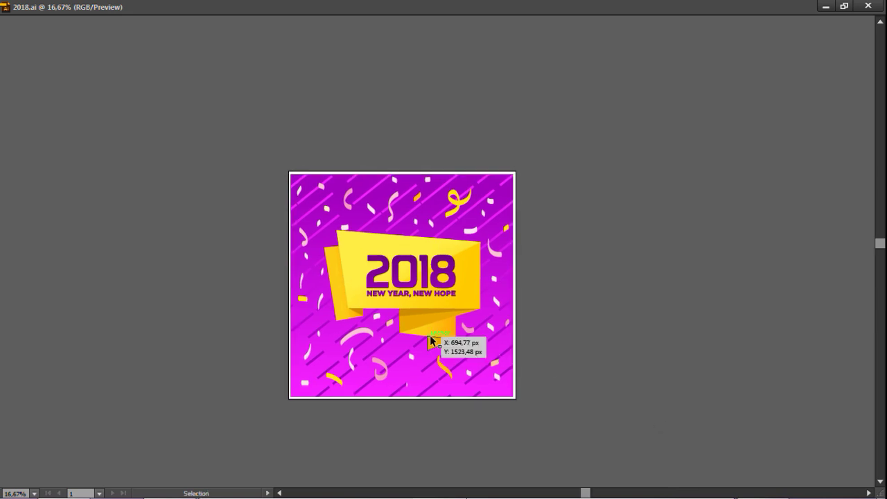
{"action": "scroll", "coordinate": [384, 333], "scroll_direction": "up", "scroll_amount": 1}
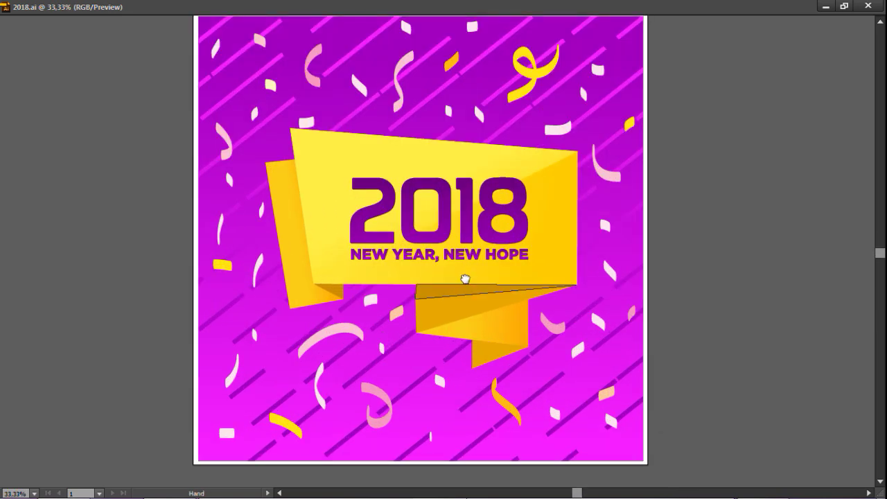
{"action": "left_click_drag", "start_coordinate": [465, 277], "coordinate": [457, 299]}
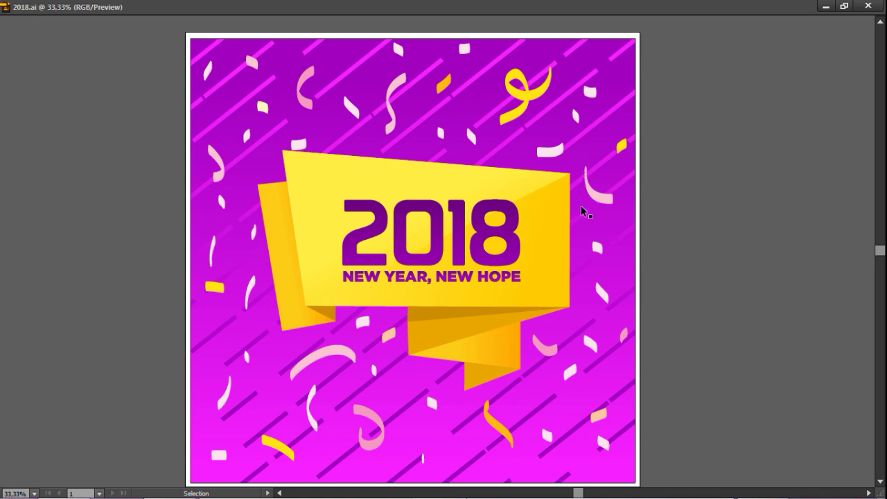
{"action": "left_click", "coordinate": [616, 277]}
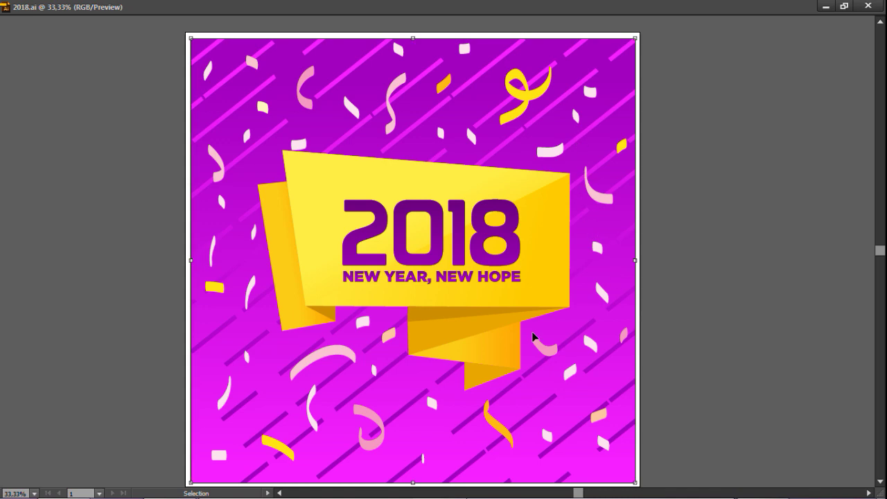
Step: Move the ribbon pieces, 2018 text, yellow banner shape and confetti out of place
{"action": "left_click_drag", "start_coordinate": [506, 351], "coordinate": [499, 404]}
{"action": "left_click_drag", "start_coordinate": [455, 337], "coordinate": [407, 341]}
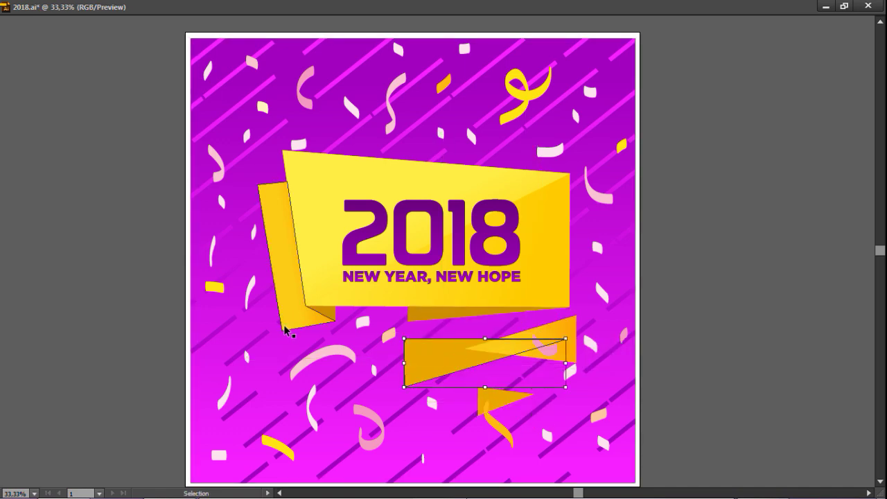
{"action": "left_click_drag", "start_coordinate": [288, 327], "coordinate": [248, 303]}
{"action": "left_click_drag", "start_coordinate": [328, 317], "coordinate": [305, 341]}
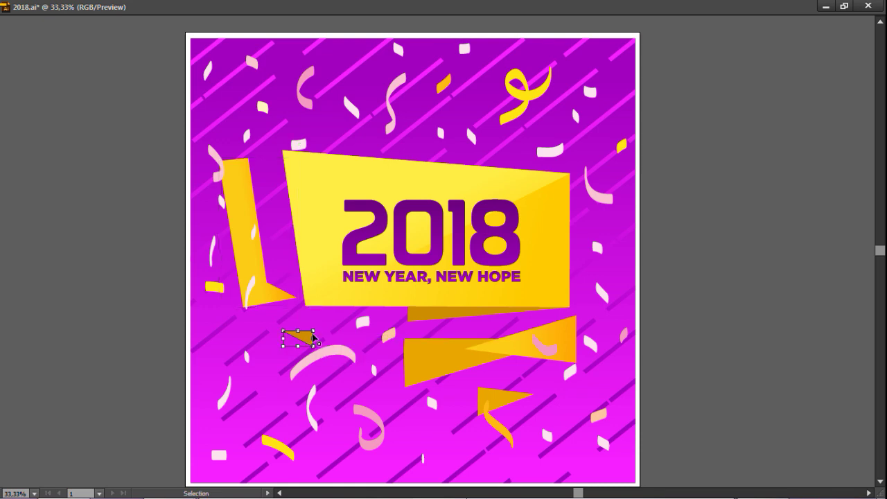
{"action": "left_click_drag", "start_coordinate": [516, 250], "coordinate": [502, 180]}
{"action": "mouse_move", "coordinate": [544, 213]}
{"action": "left_mouse_down"}
{"action": "mouse_move", "coordinate": [594, 238]}
{"action": "mouse_move", "coordinate": [582, 234]}
{"action": "mouse_move", "coordinate": [509, 263]}
{"action": "left_mouse_up"}
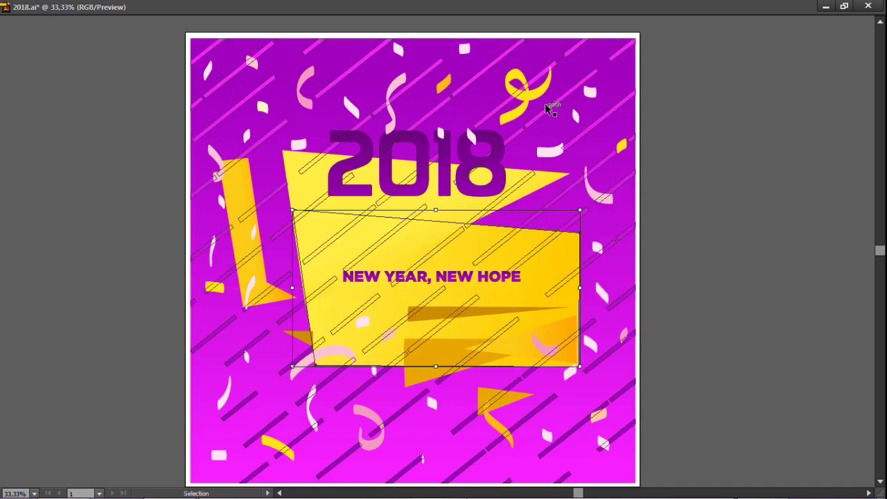
{"action": "left_click_drag", "start_coordinate": [541, 94], "coordinate": [570, 84]}
{"action": "left_click_drag", "start_coordinate": [444, 86], "coordinate": [460, 84]}
{"action": "left_click_drag", "start_coordinate": [382, 97], "coordinate": [382, 81]}
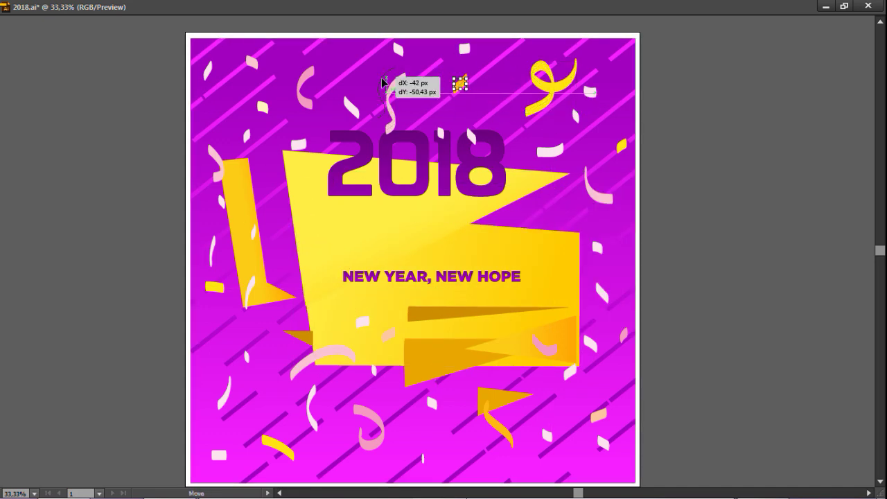
Step: Undo the moves, switch to the Selection tool and restore the tiled document layout
{"action": "key", "text": "ctrl+z"}
{"action": "key", "text": "ctrl+z"}
{"action": "key", "text": "a"}
{"action": "left_click", "coordinate": [681, 183]}
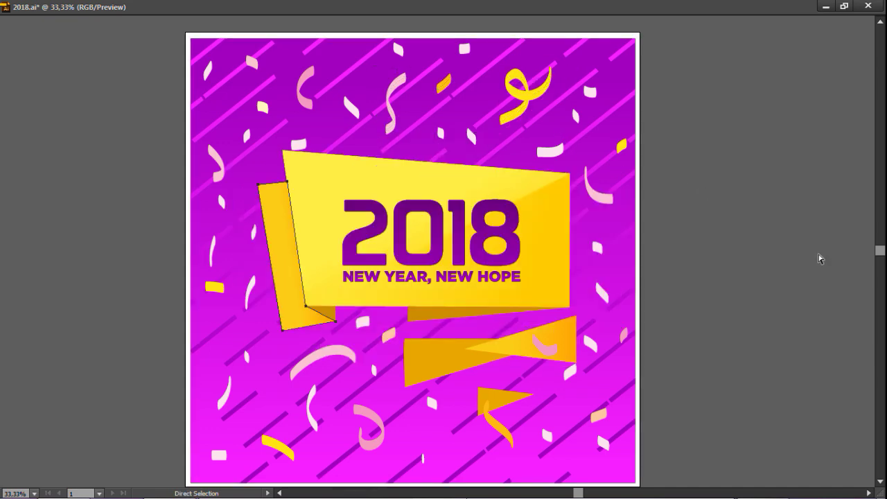
{"action": "key", "text": "v"}
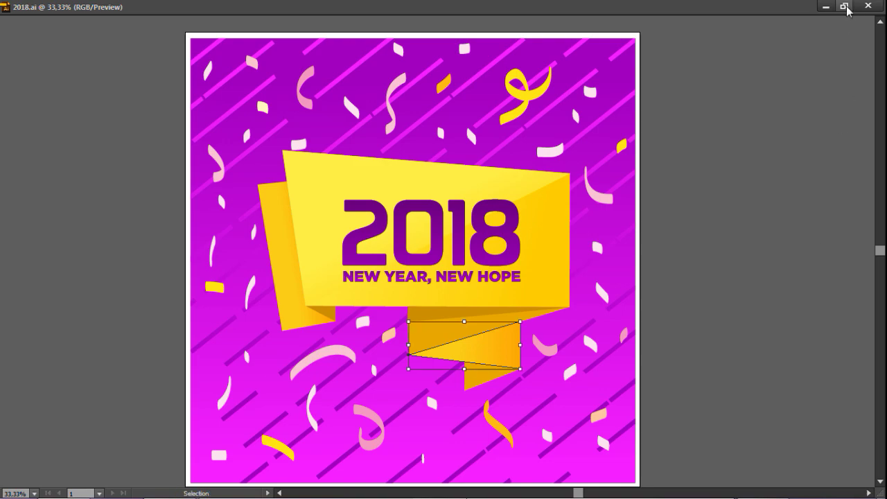
{"action": "left_click", "coordinate": [845, 7]}
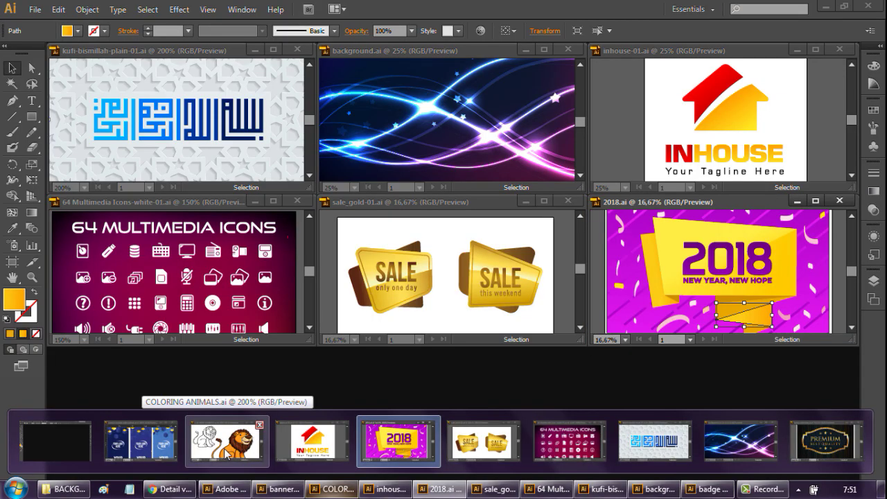
Step: Maximize COLORING ANIMALS.ai and zoom to 600% around the two lions
{"action": "left_click", "coordinate": [226, 452]}
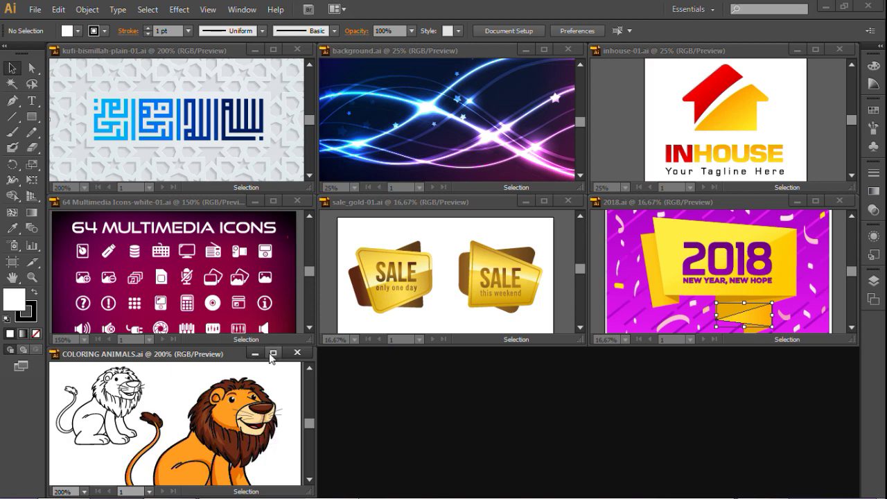
{"action": "left_click", "coordinate": [273, 353]}
{"action": "left_click_drag", "start_coordinate": [230, 206], "coordinate": [460, 311]}
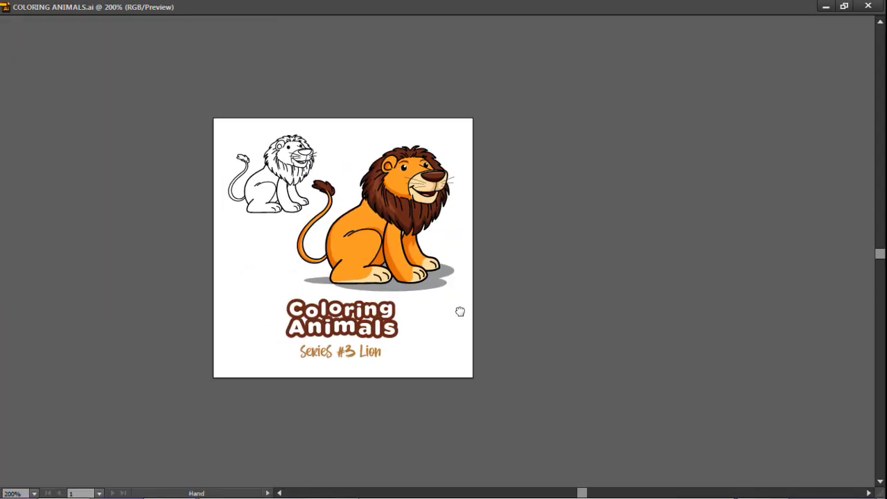
{"action": "key", "text": "ctrl+plus"}
{"action": "key", "text": "ctrl+plus"}
{"action": "key", "text": "ctrl+plus"}
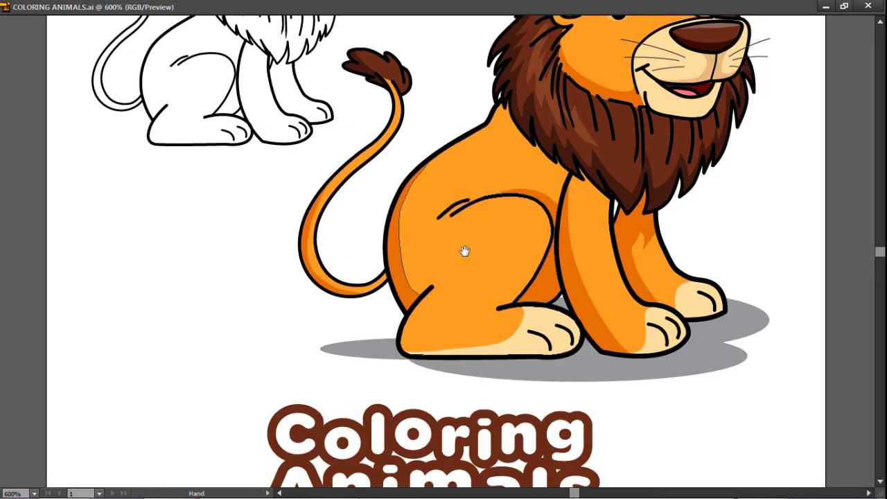
{"action": "left_click_drag", "start_coordinate": [464, 251], "coordinate": [491, 363]}
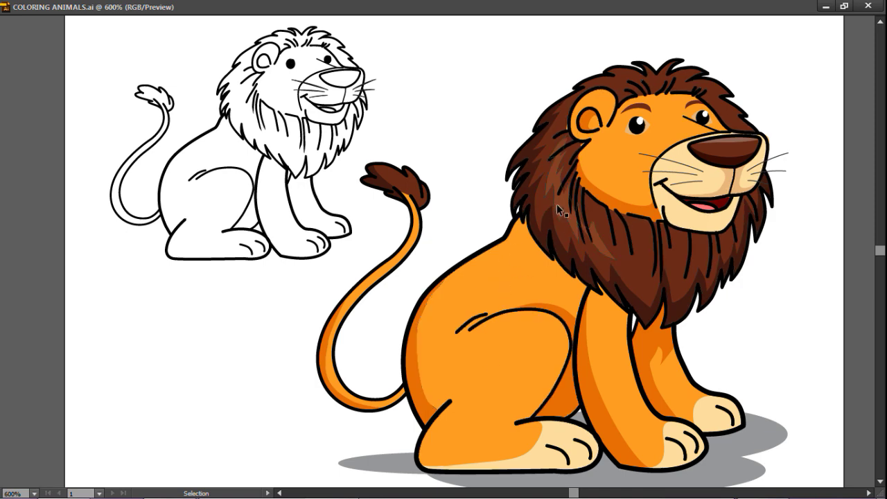
Step: Drag the lion's mane pieces and head shape around, then restore the tiled document layout
{"action": "left_click_drag", "start_coordinate": [574, 208], "coordinate": [477, 159]}
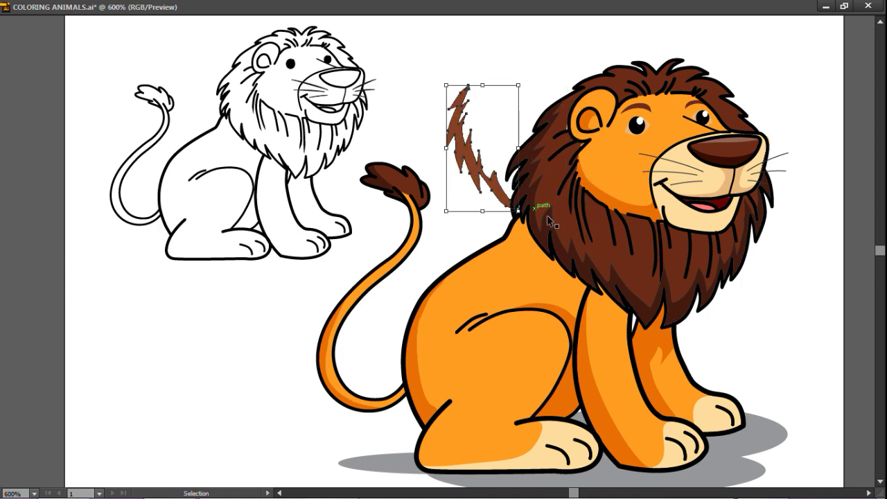
{"action": "left_click_drag", "start_coordinate": [762, 268], "coordinate": [742, 141]}
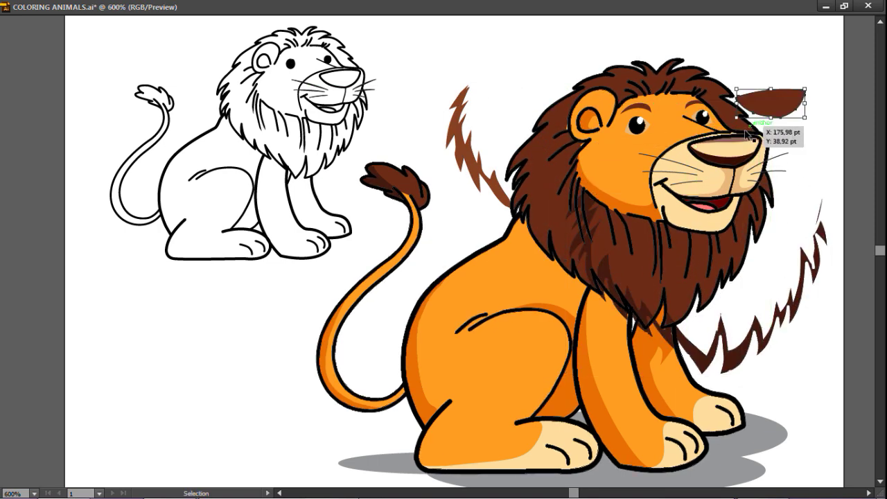
{"action": "left_click_drag", "start_coordinate": [768, 102], "coordinate": [624, 50]}
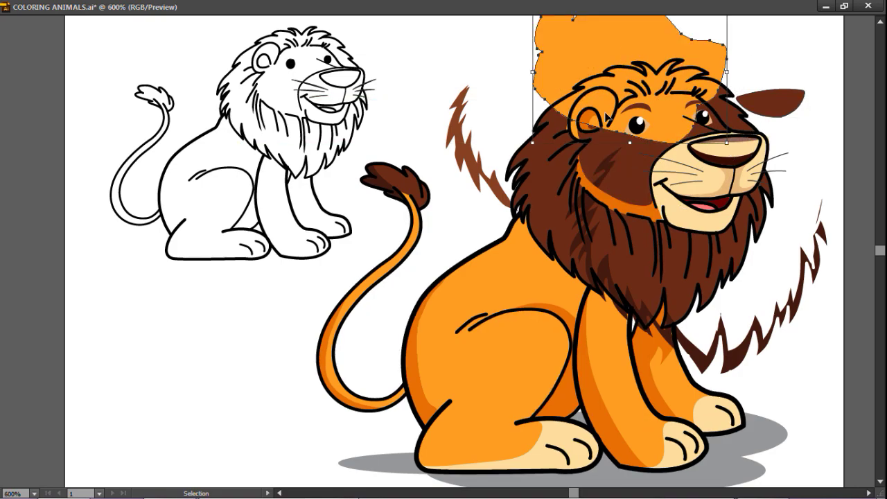
{"action": "mouse_move", "coordinate": [632, 136]}
{"action": "left_mouse_down"}
{"action": "mouse_move", "coordinate": [421, 81]}
{"action": "mouse_move", "coordinate": [180, 319]}
{"action": "left_mouse_up"}
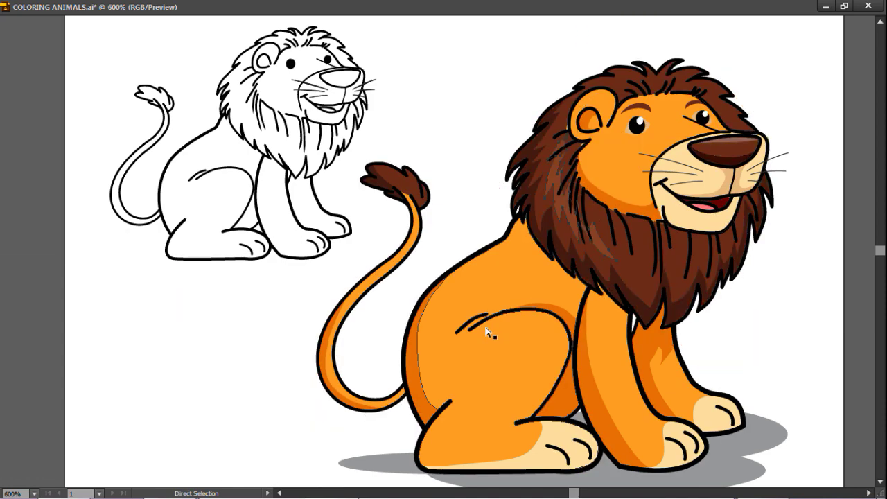
{"action": "left_click", "coordinate": [844, 6]}
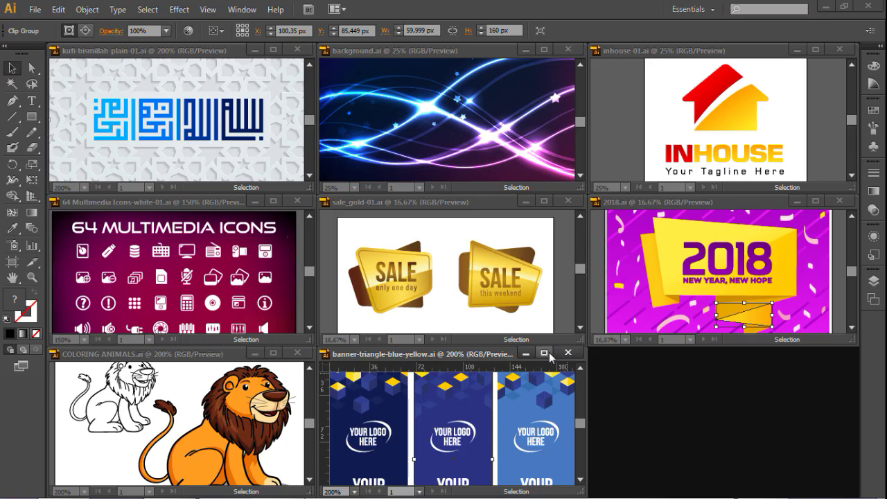
{"action": "left_click", "coordinate": [544, 353]}
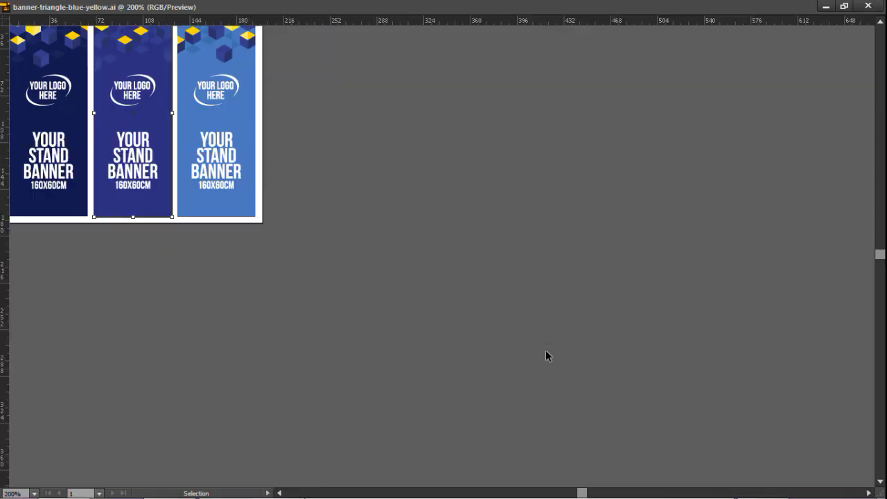
{"action": "key", "text": "ctrl+0"}
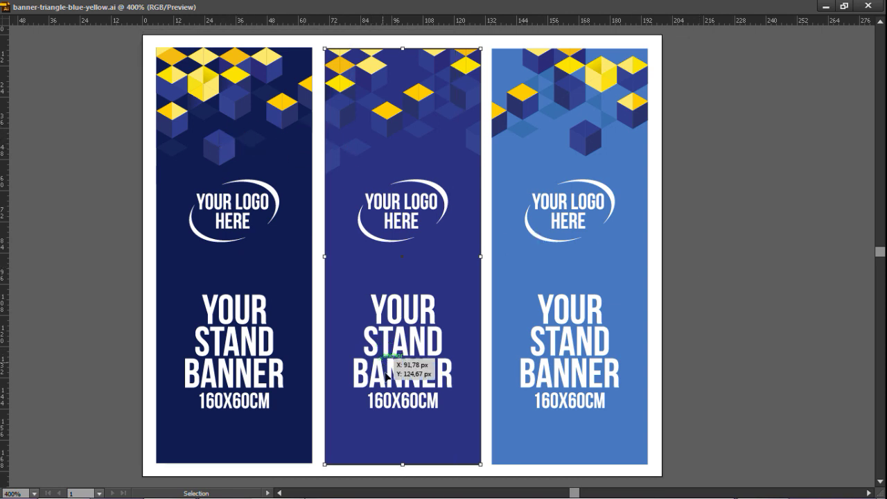
{"action": "left_click", "coordinate": [684, 127]}
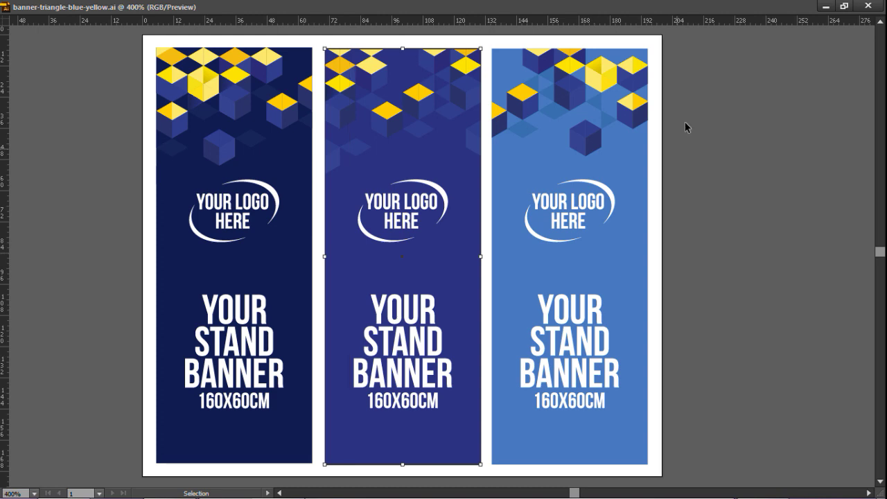
{"action": "left_click", "coordinate": [412, 97]}
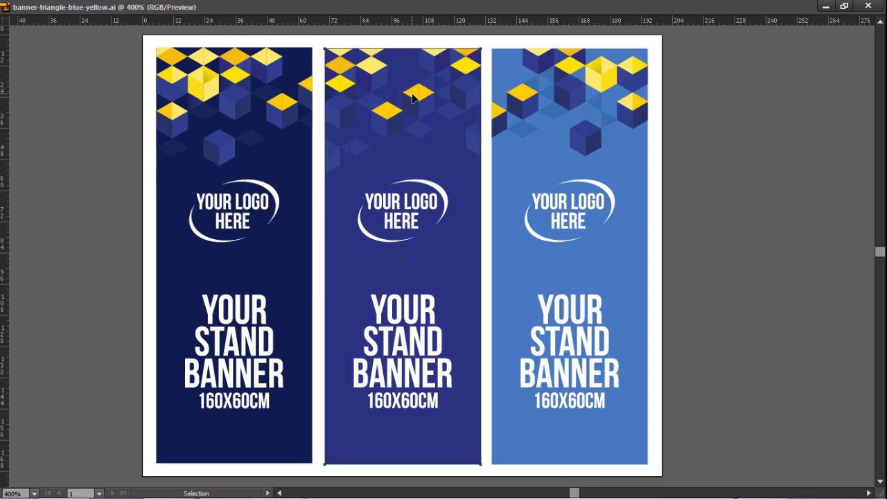
{"action": "left_click", "coordinate": [585, 104]}
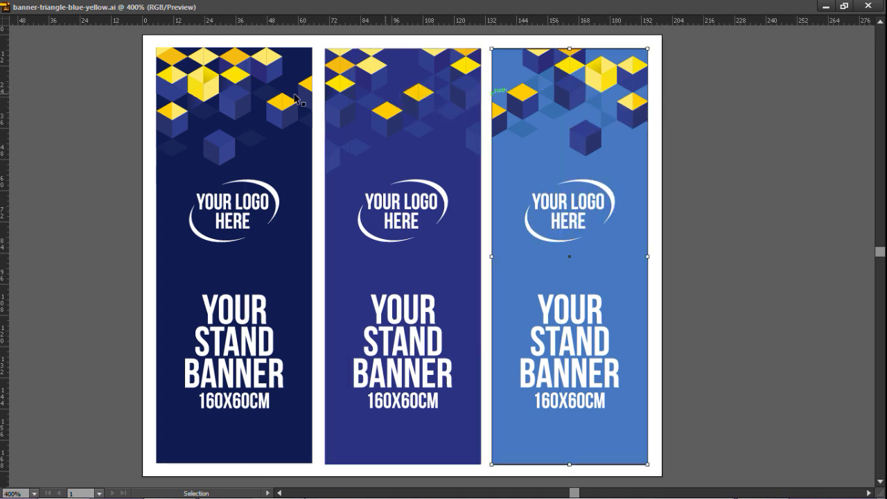
{"action": "left_click", "coordinate": [202, 94]}
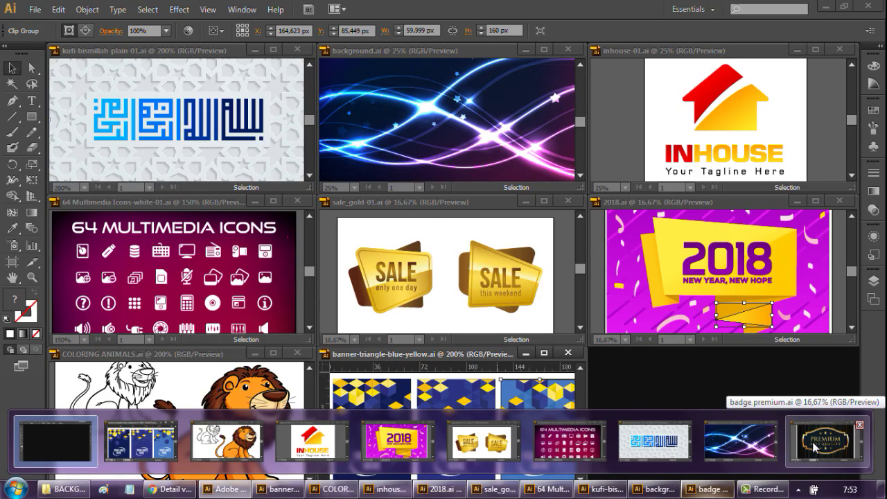
{"action": "left_click", "coordinate": [814, 441]}
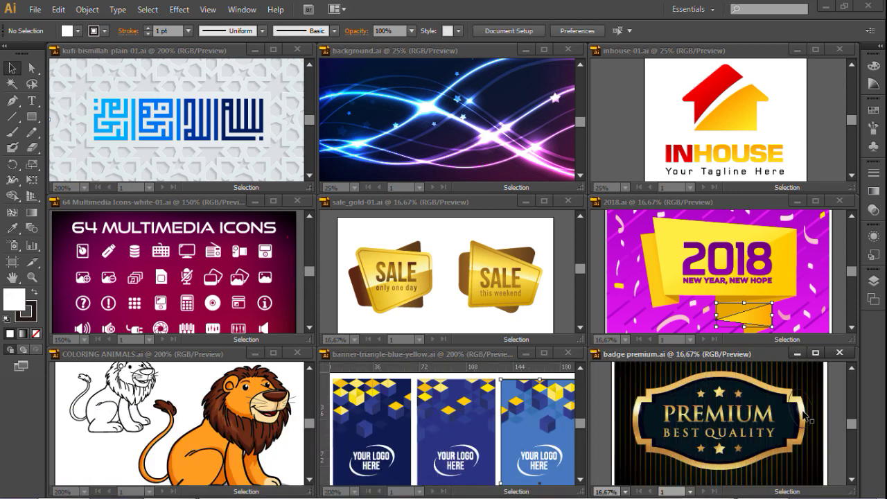
Step: Maximize badge premium.ai, centre the badge and zoom in to 50%
{"action": "left_click", "coordinate": [815, 352]}
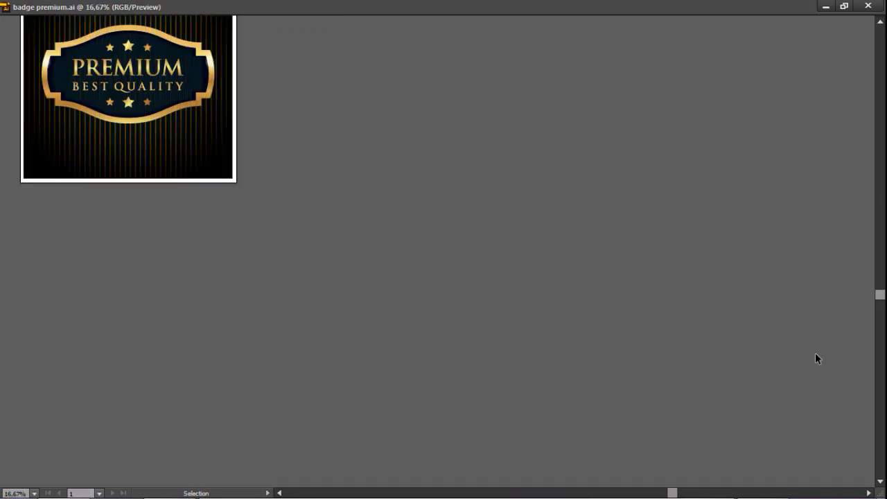
{"action": "left_click_drag", "start_coordinate": [155, 168], "coordinate": [367, 317]}
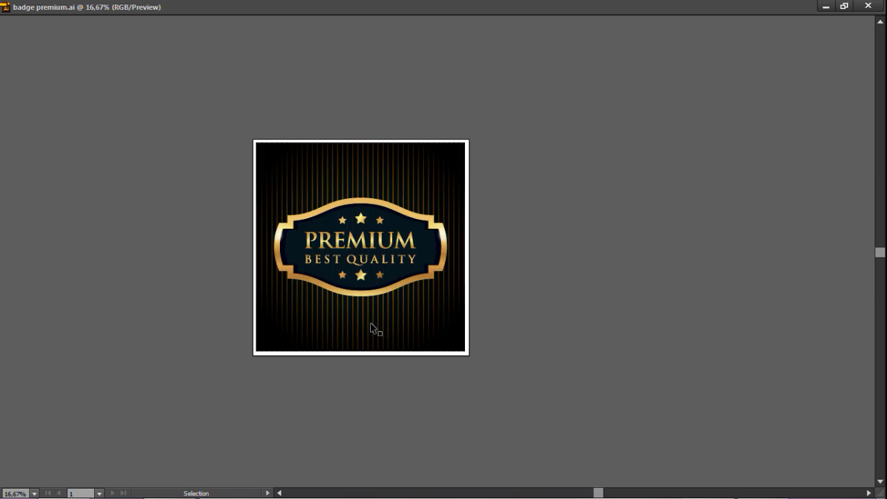
{"action": "scroll", "coordinate": [367, 317], "scroll_direction": "up", "scroll_amount": 3}
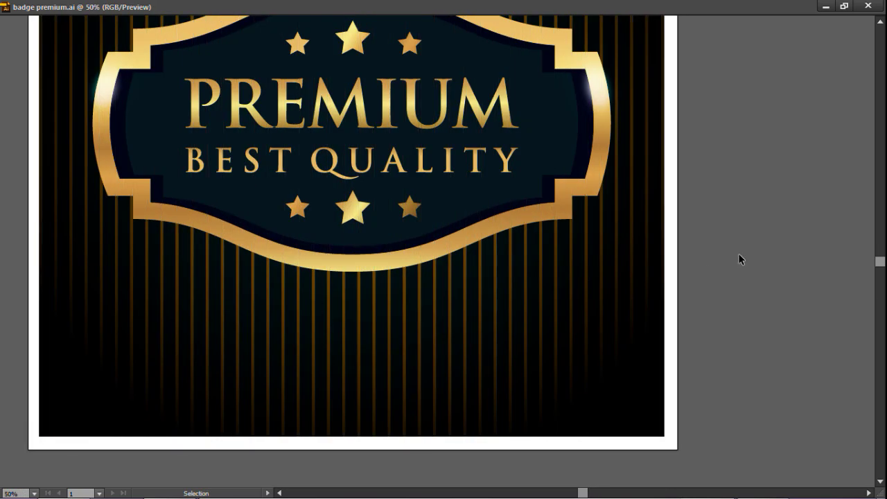
{"action": "scroll", "coordinate": [738, 259], "scroll_direction": "up", "scroll_amount": 2}
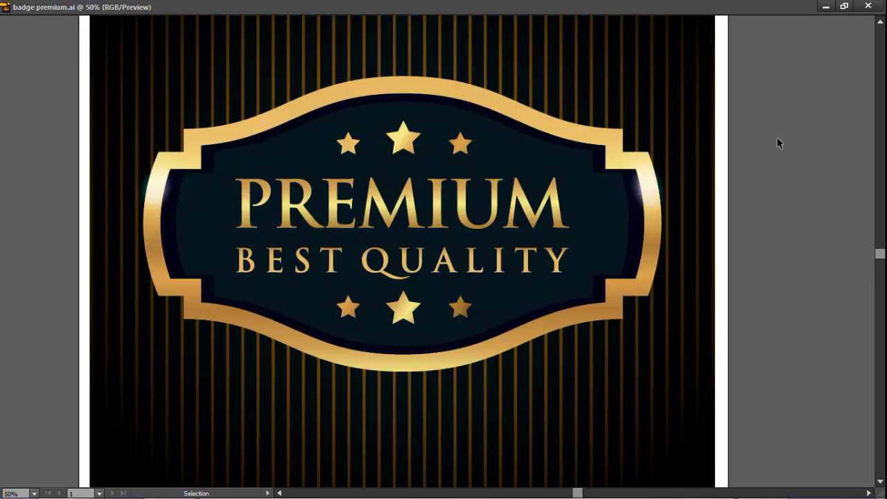